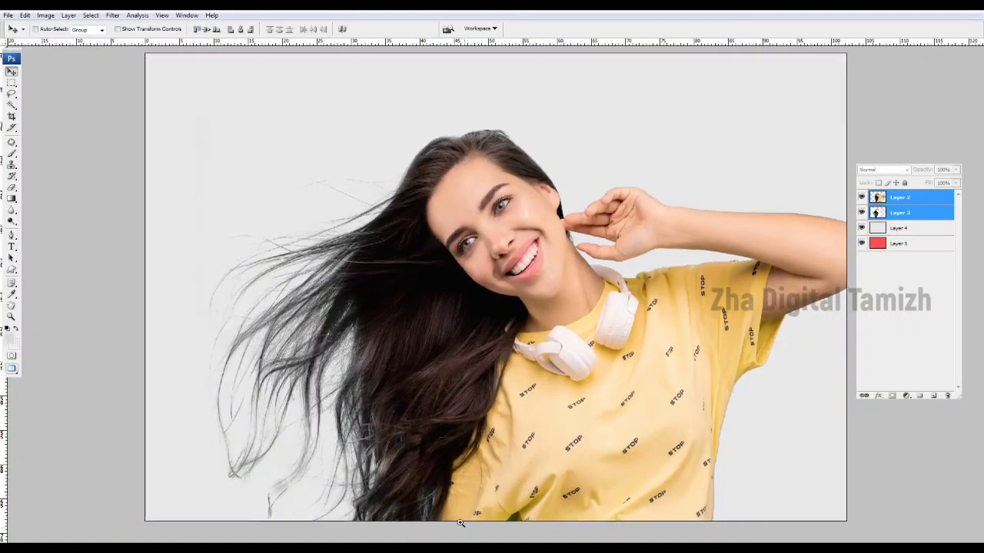
# Step: Zoom in to inspect the fine hair strands, then fit the whole photo back in view
pyautogui.click(313, 348)
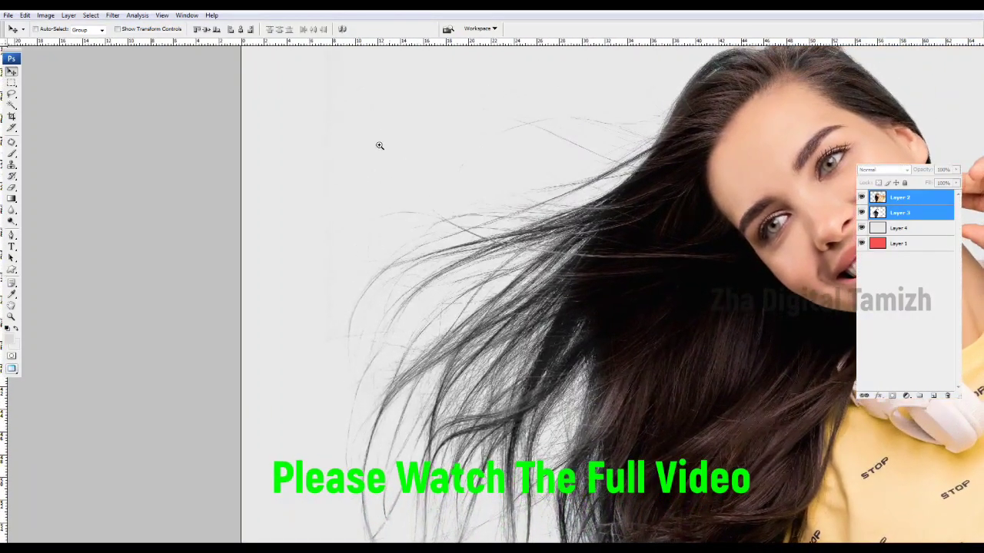
pyautogui.click(378, 145)
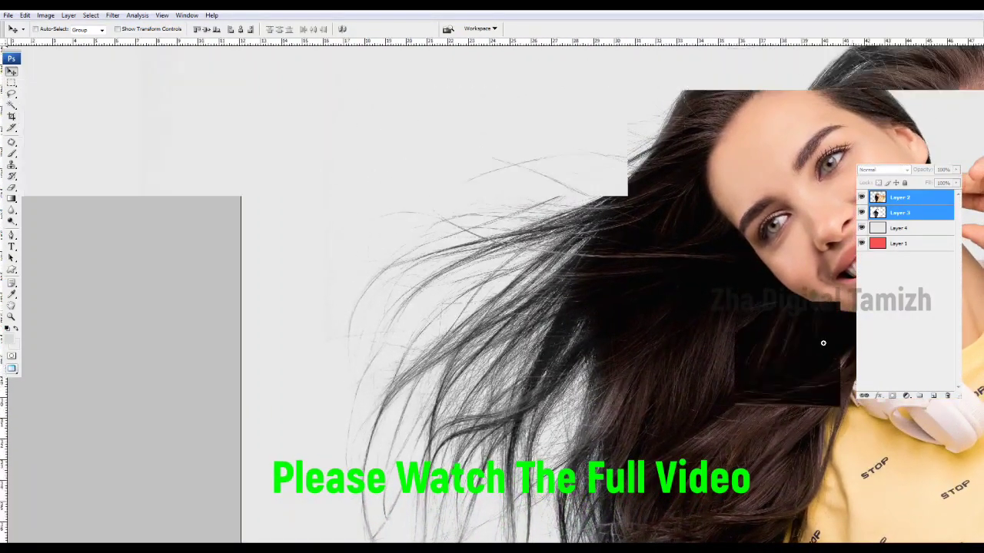
pyautogui.click(681, 417)
pyautogui.click(746, 128)
pyautogui.hotkey('ctrl', '-')
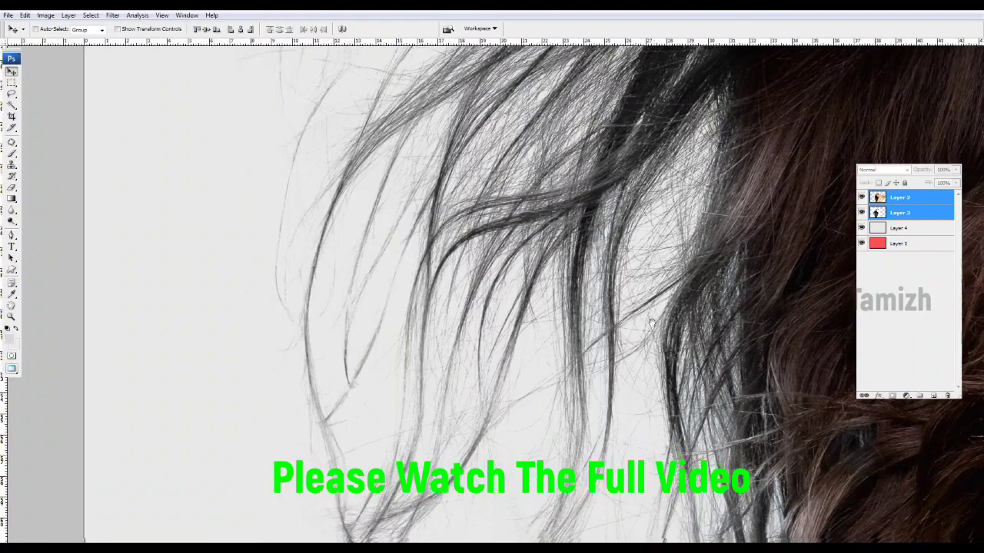
pyautogui.hotkey('ctrl', '-')
pyautogui.hotkey('ctrl', '0')
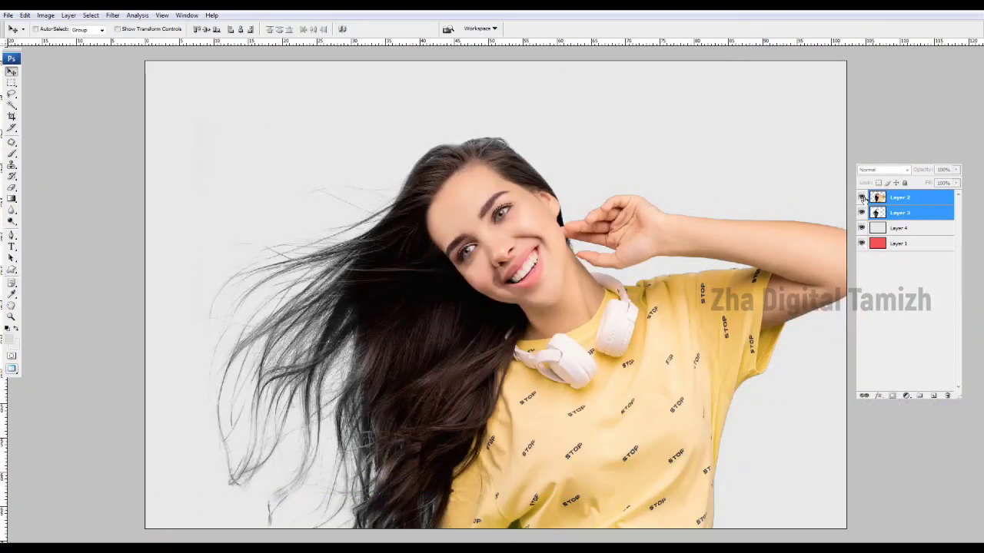
# Step: Compare the hair layers, trial Multiply blending and layer nudges, then revert to the earlier state
pyautogui.click(861, 198)
pyautogui.click(861, 213)
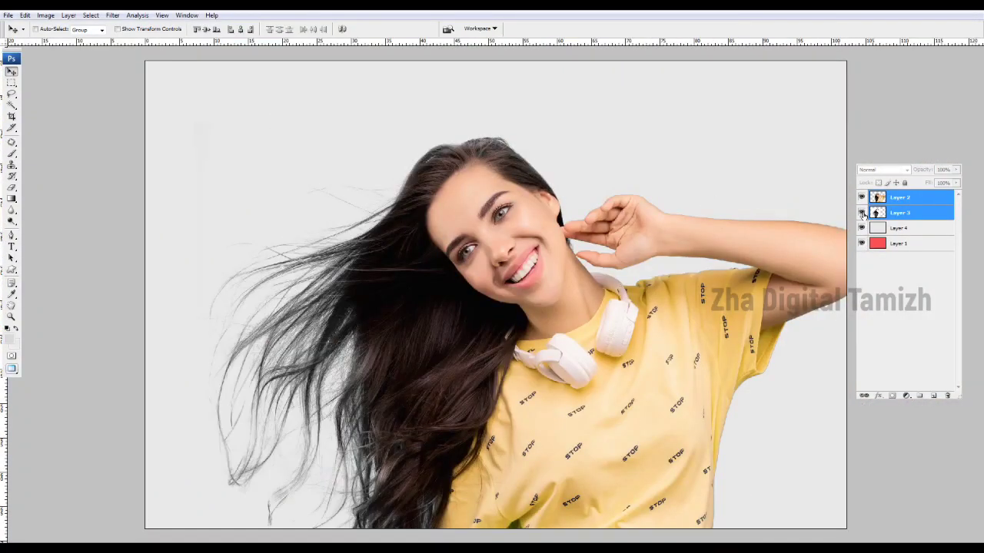
pyautogui.click(899, 228)
pyautogui.hotkey('shift', 'alt', 'm')
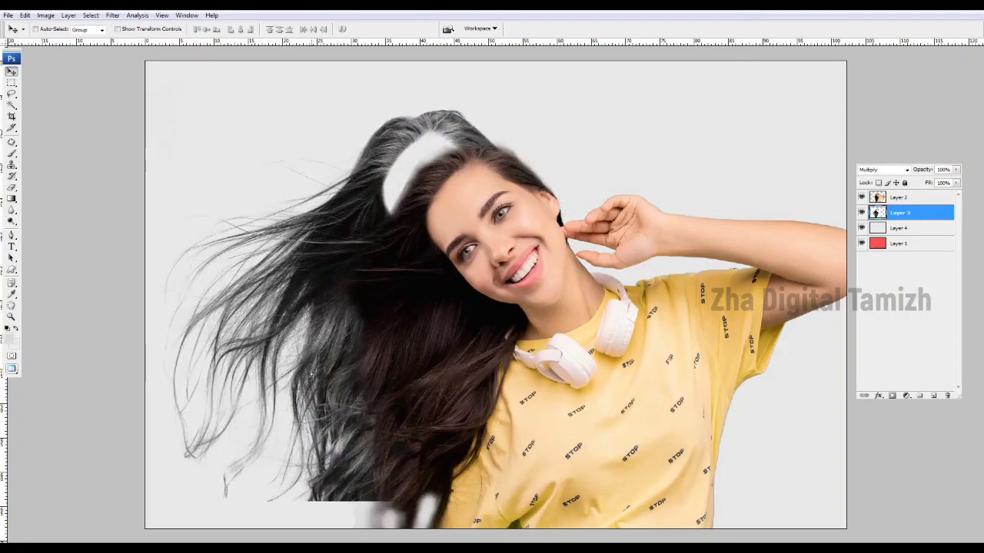
pyautogui.moveTo(311, 375); pyautogui.dragTo(305, 392)
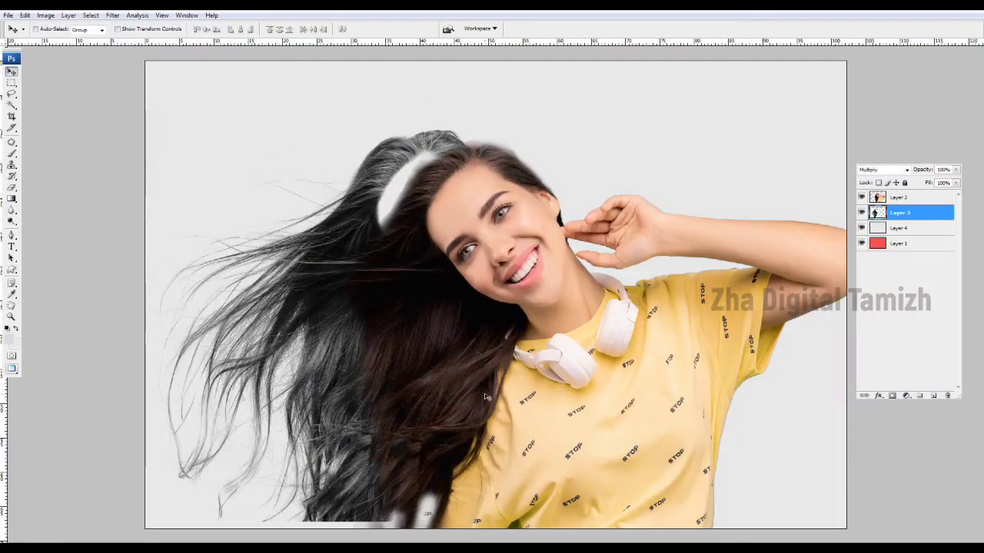
pyautogui.moveTo(558, 381); pyautogui.dragTo(534, 359)
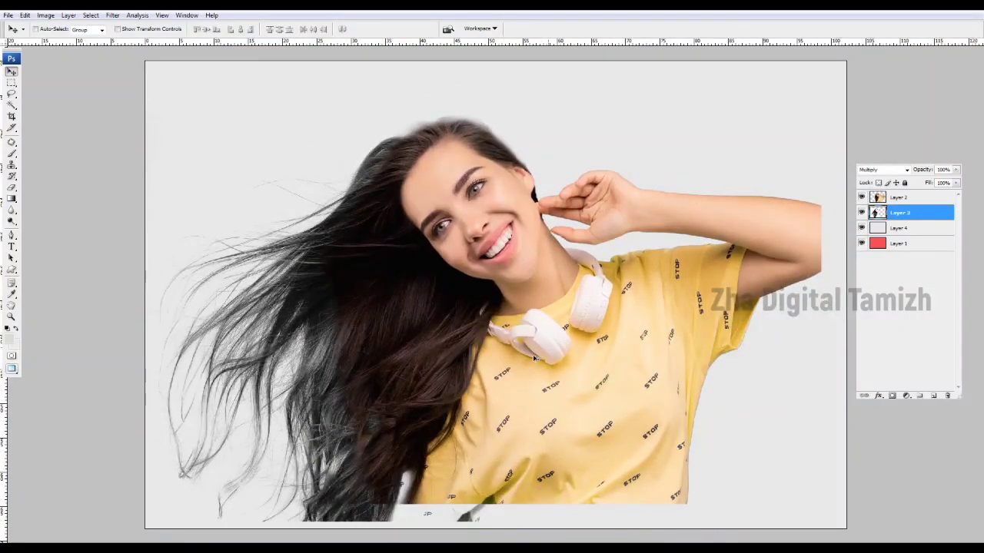
pyautogui.hotkey('ctrl', 'alt', 'z')
pyautogui.hotkey('ctrl', 'alt', 'z')
pyautogui.hotkey('ctrl', 'alt', 'z')
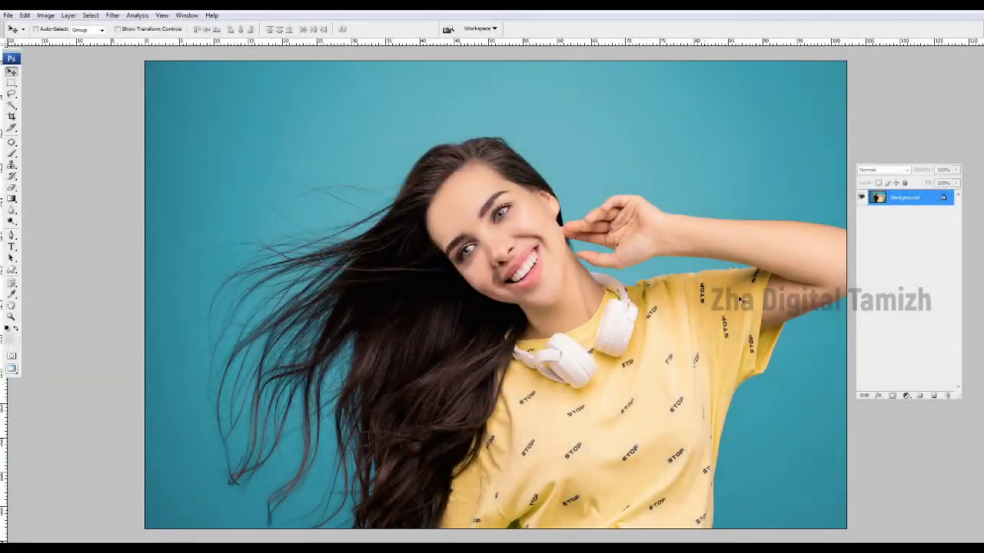
# Step: Set the background colour to light grey #e9e9e9 and restore the locked Background layer
pyautogui.doubleClick(943, 198)
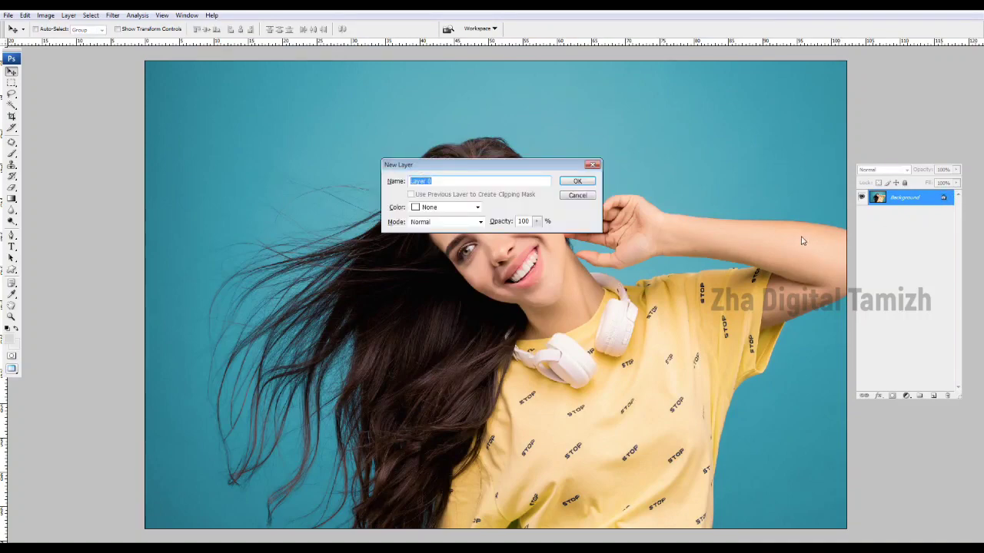
pyautogui.click(582, 182)
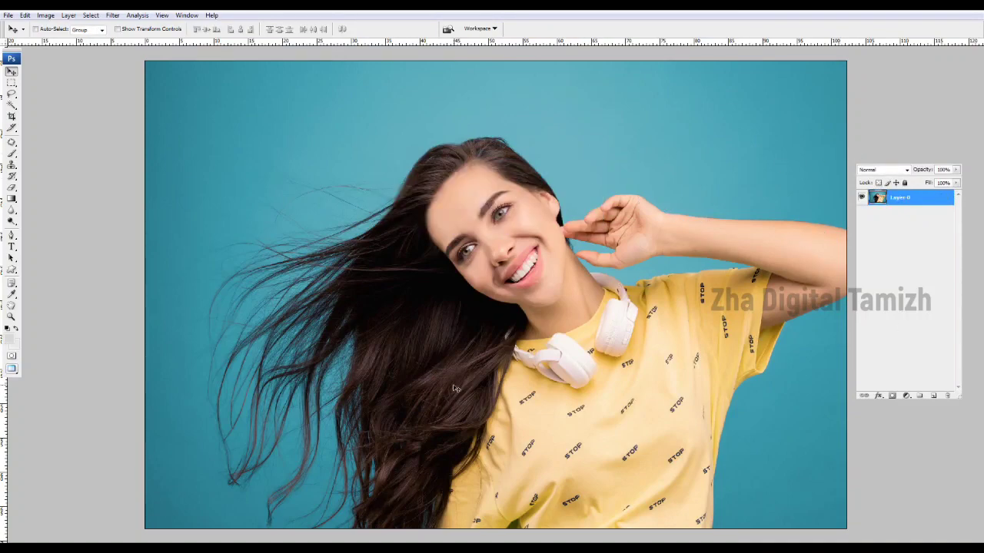
pyautogui.click(13, 347)
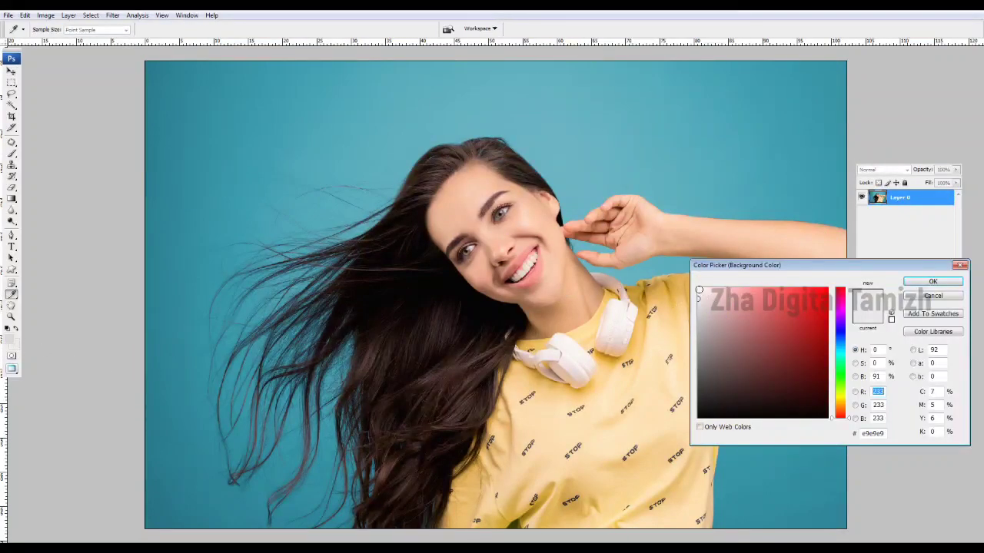
pyautogui.click(932, 281)
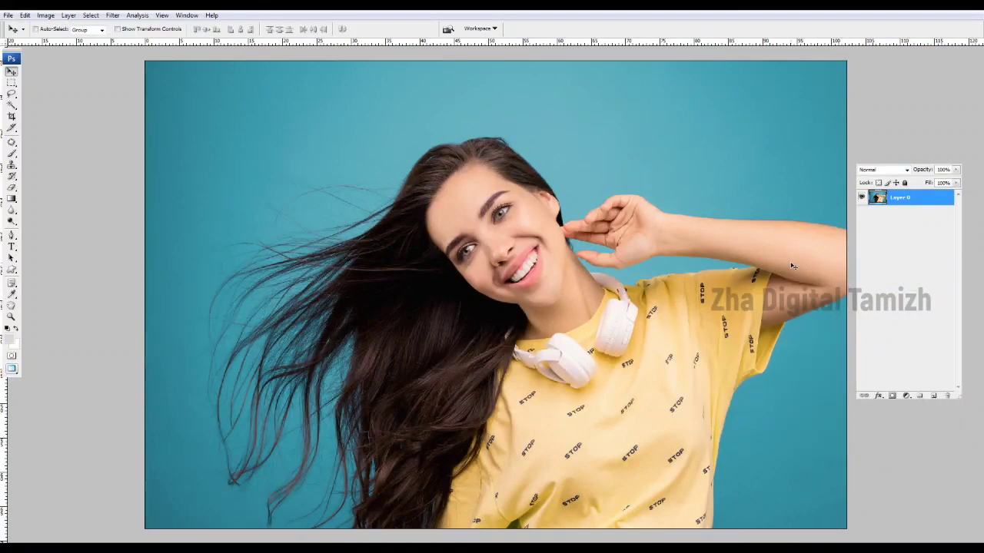
pyautogui.hotkey('ctrl', 'z')
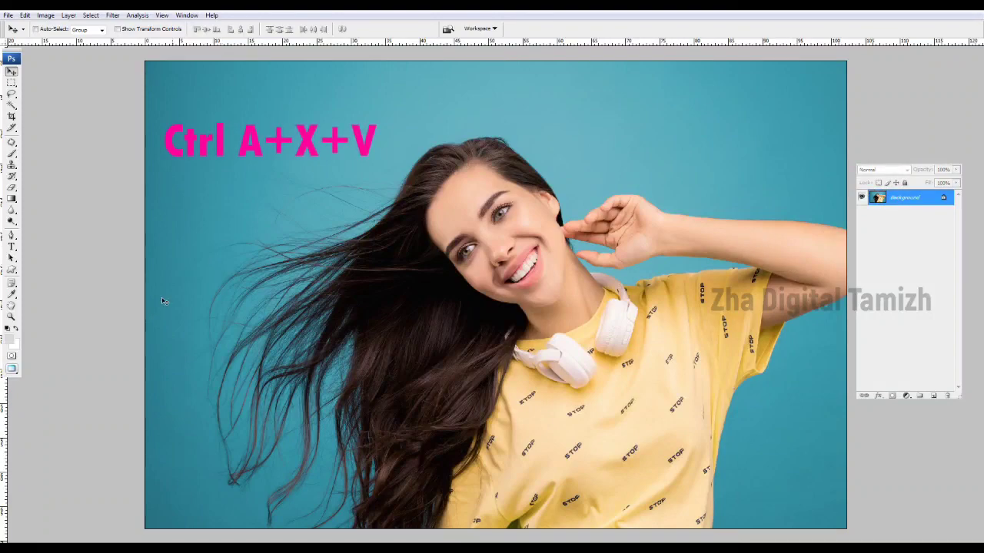
# Step: Cut the whole photo and paste it back as a separate Layer 1
pyautogui.hotkey('ctrl', 'a')
pyautogui.hotkey('ctrl', 'x')
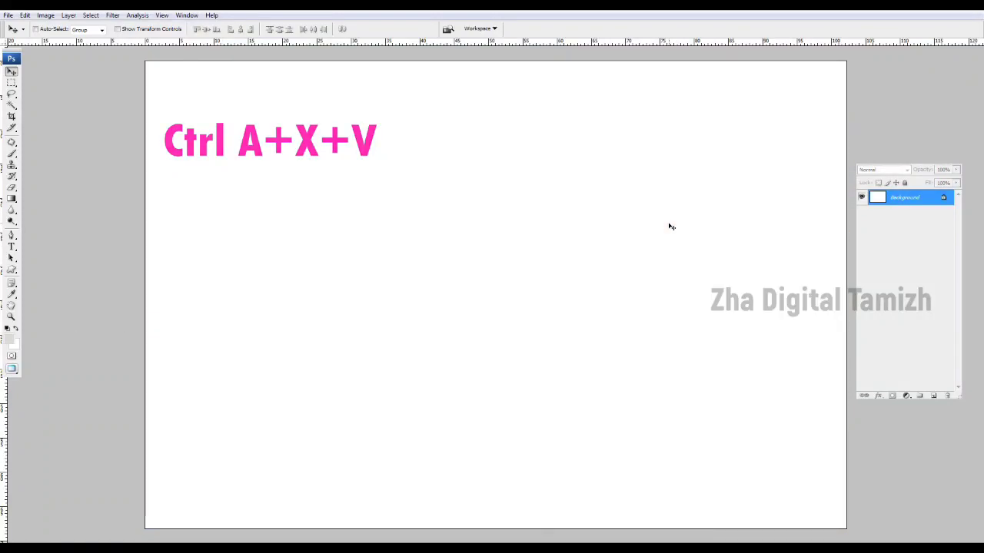
pyautogui.hotkey('ctrl', 'v')
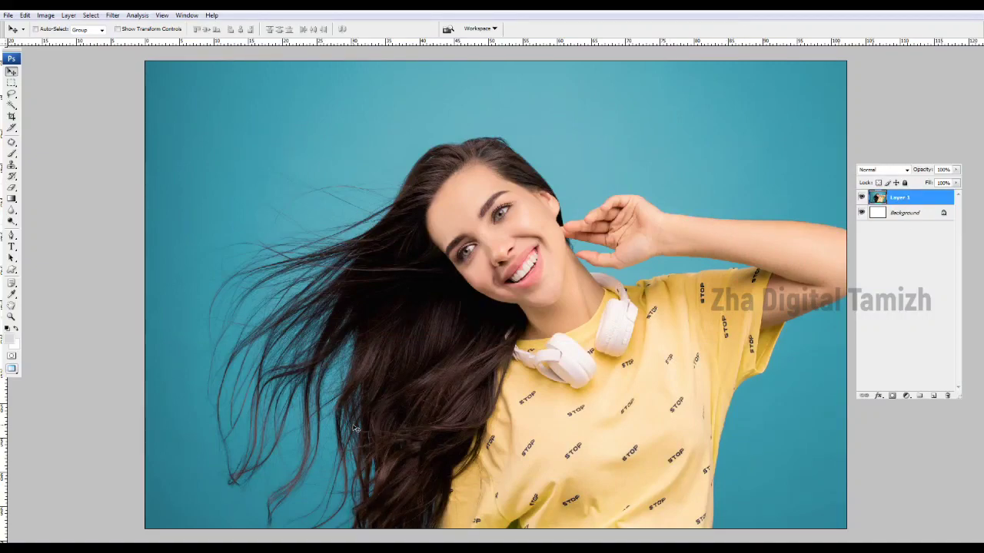
# Step: Lasso a loose region around the head and flying hair and copy it to Layer 2
pyautogui.click(11, 94)
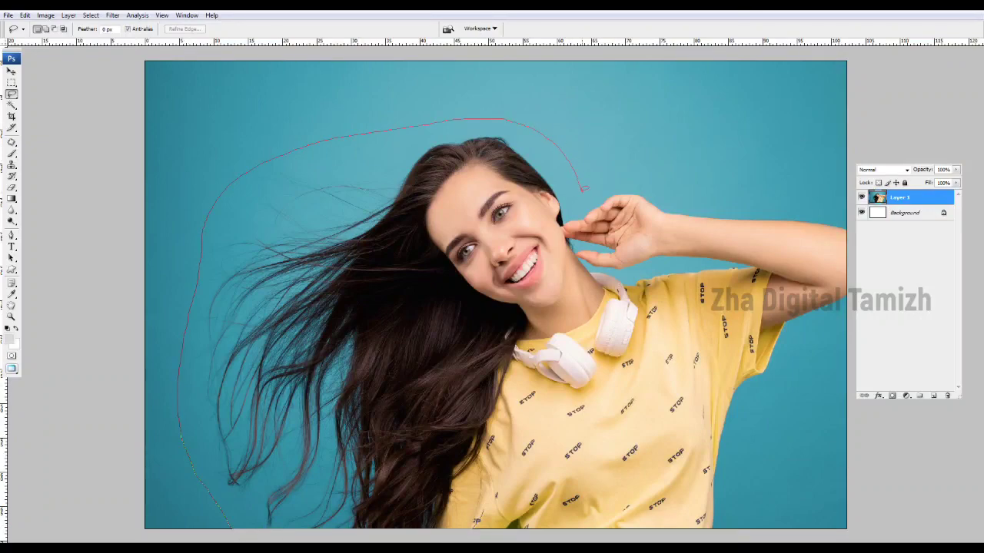
pyautogui.moveTo(231, 528); pyautogui.dragTo(507, 527)
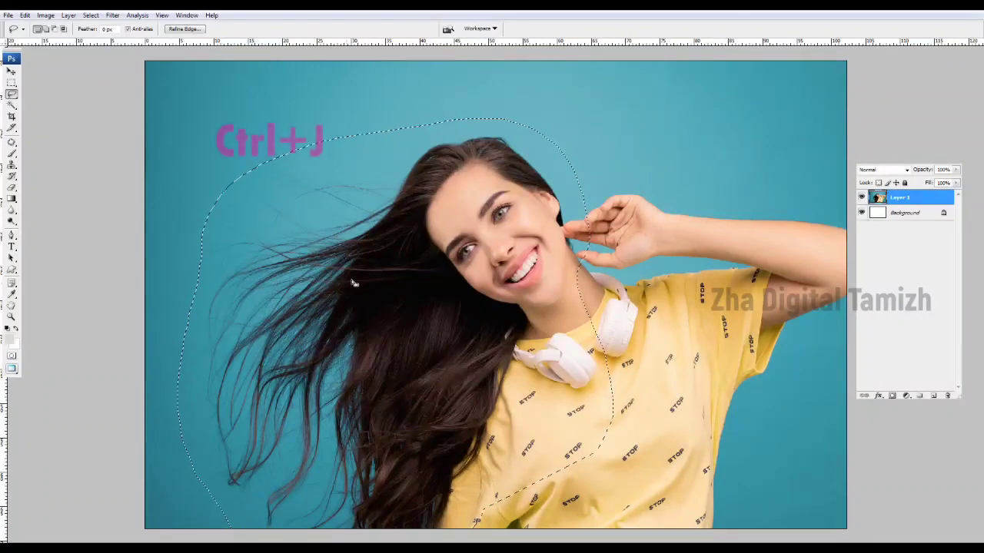
pyautogui.hotkey('ctrl', 'j')
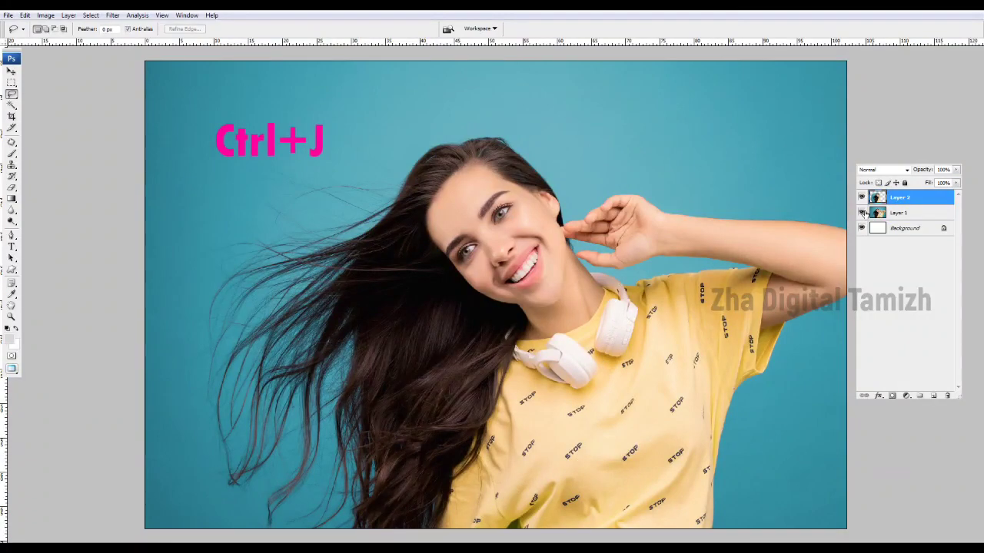
pyautogui.click(861, 213)
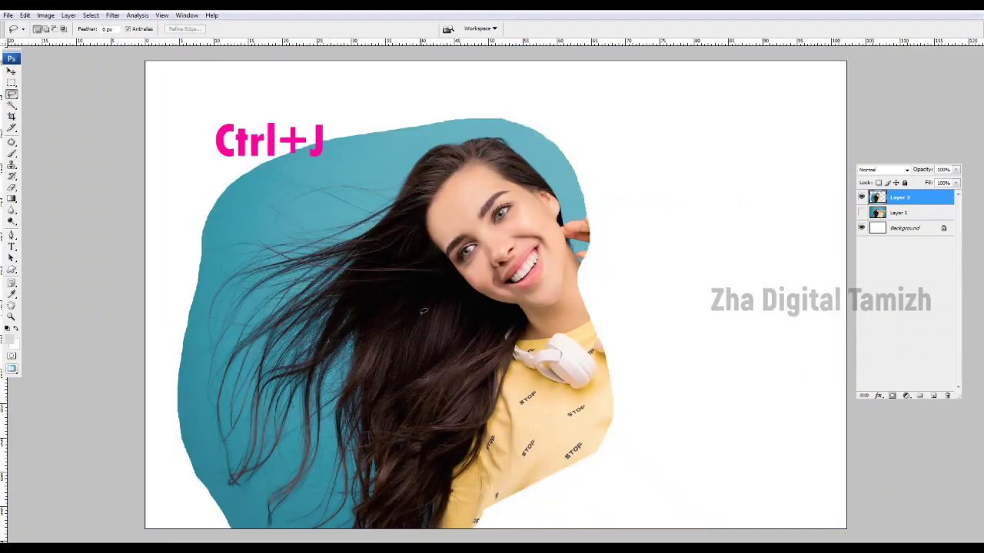
pyautogui.click(862, 213)
# Step: Move Layer 2 below Layer 1, link the two, then hide Layer 1 and select Layer 2
pyautogui.moveTo(907, 199); pyautogui.dragTo(905, 220)
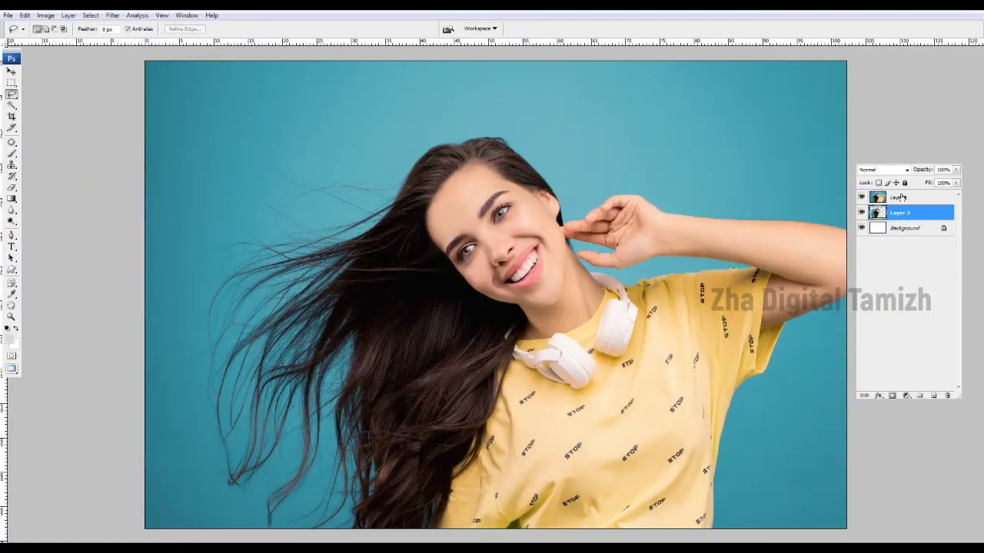
pyautogui.keyDown('ctrl'); pyautogui.click(914, 202); pyautogui.keyUp('ctrl')
pyautogui.rightClick(914, 203)
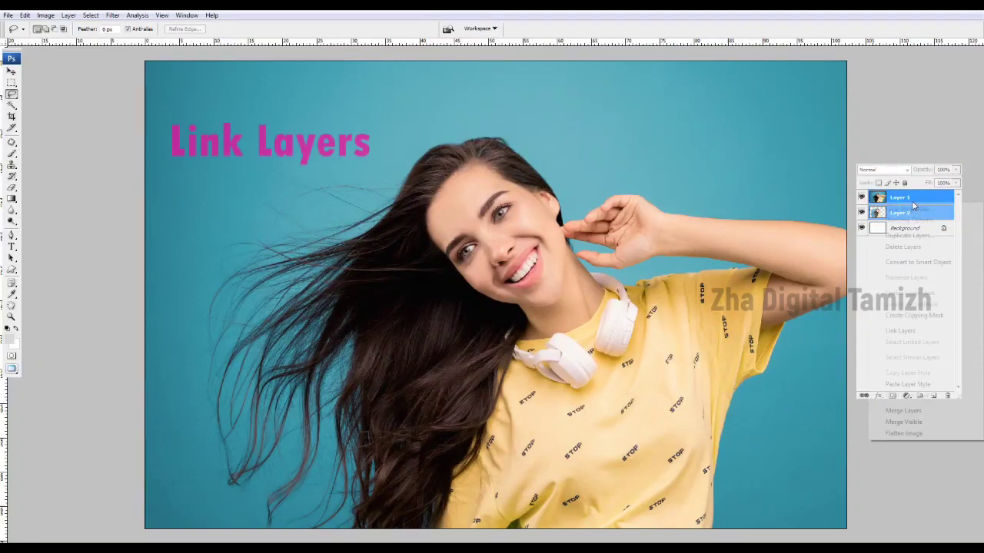
pyautogui.click(899, 332)
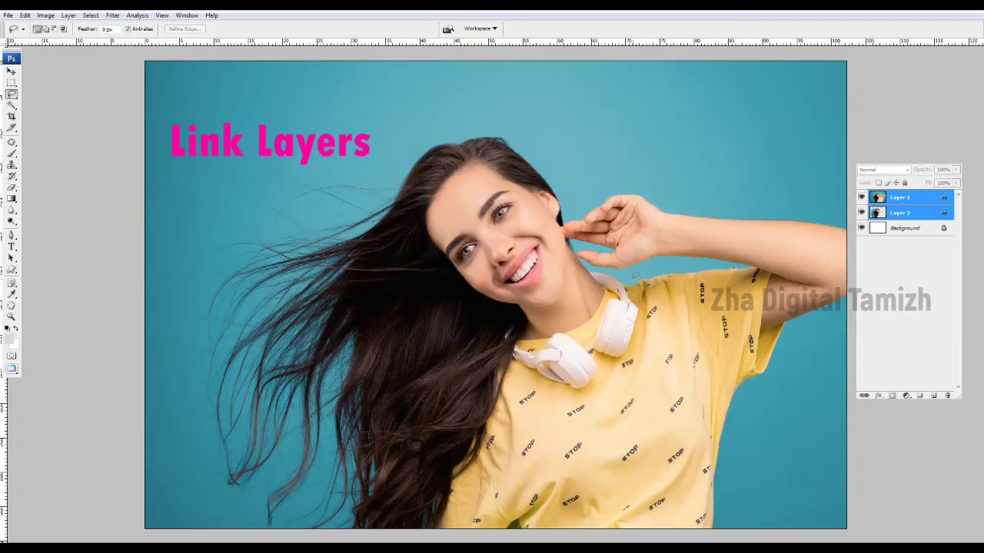
pyautogui.press('v')
pyautogui.moveTo(494, 238); pyautogui.dragTo(494, 238)
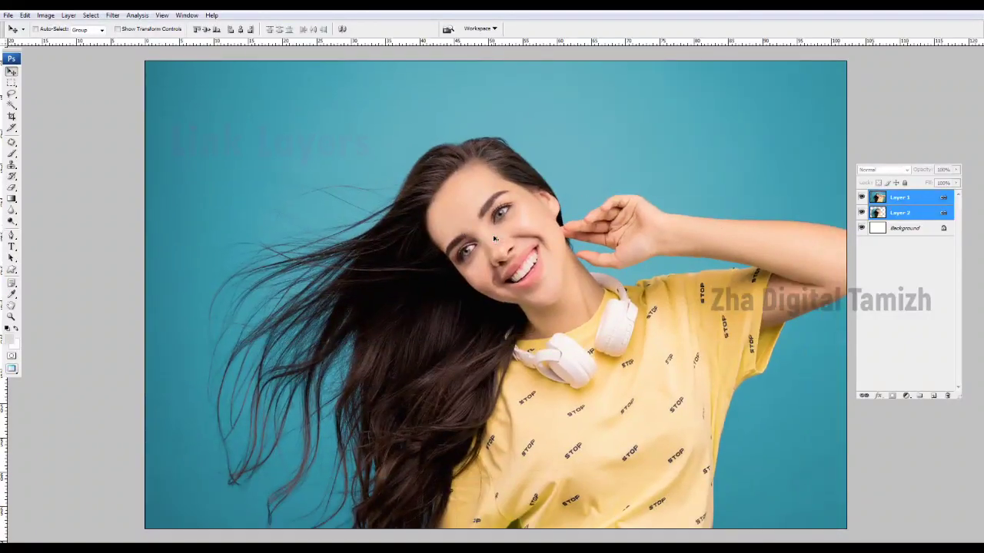
pyautogui.click(861, 198)
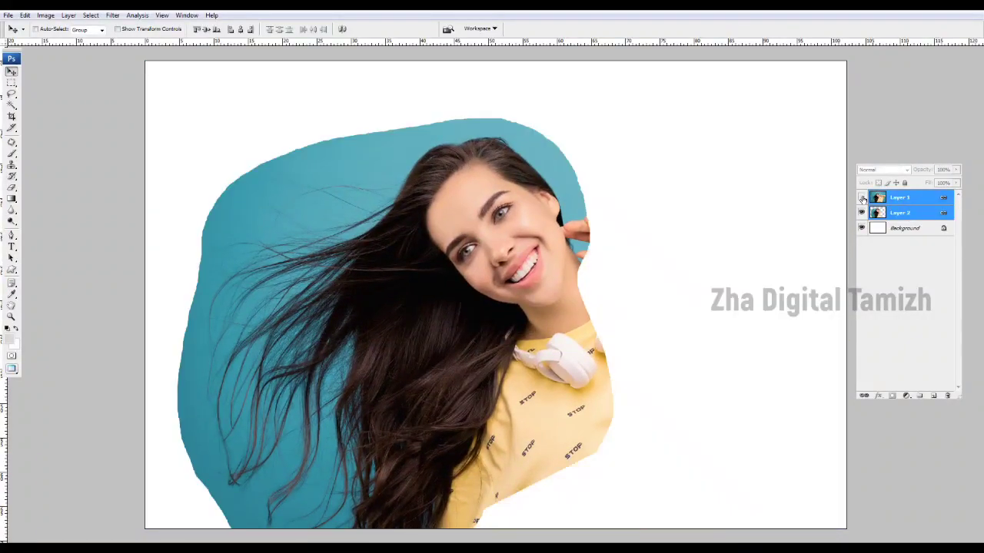
pyautogui.click(885, 217)
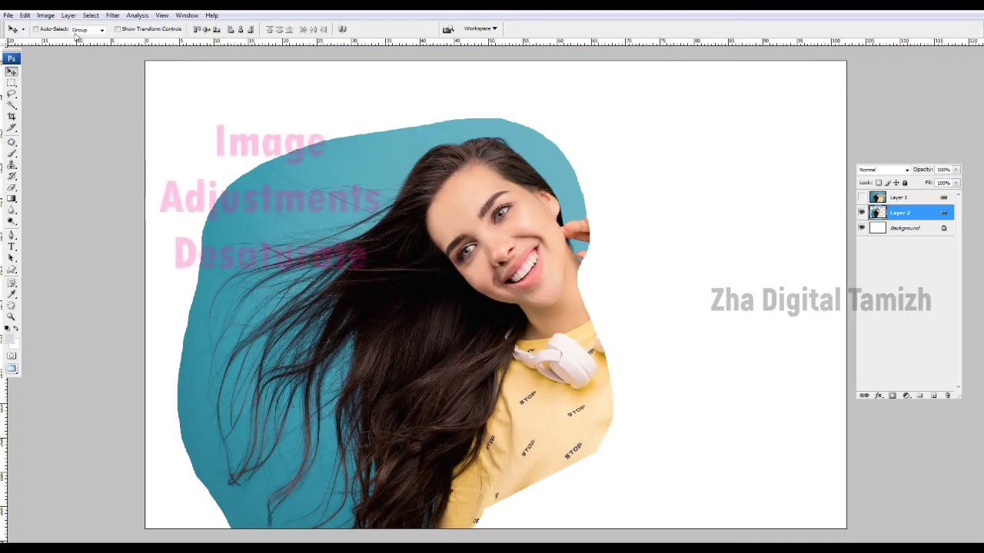
# Step: Desaturate Layer 2 to greyscale and set its blend mode to Multiply
pyautogui.click(45, 14)
pyautogui.moveTo(62, 41)
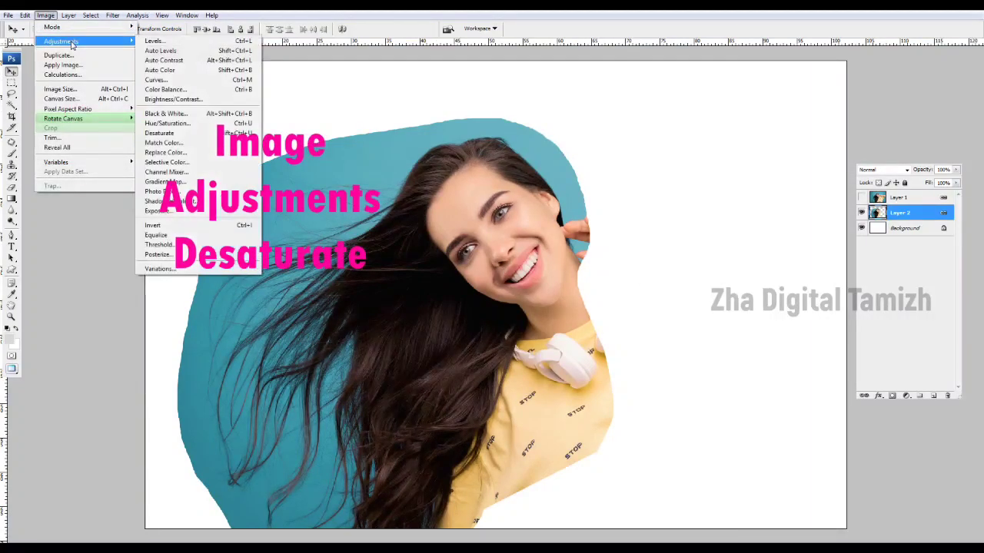
pyautogui.click(173, 133)
pyautogui.hotkey('ctrl', 'z')
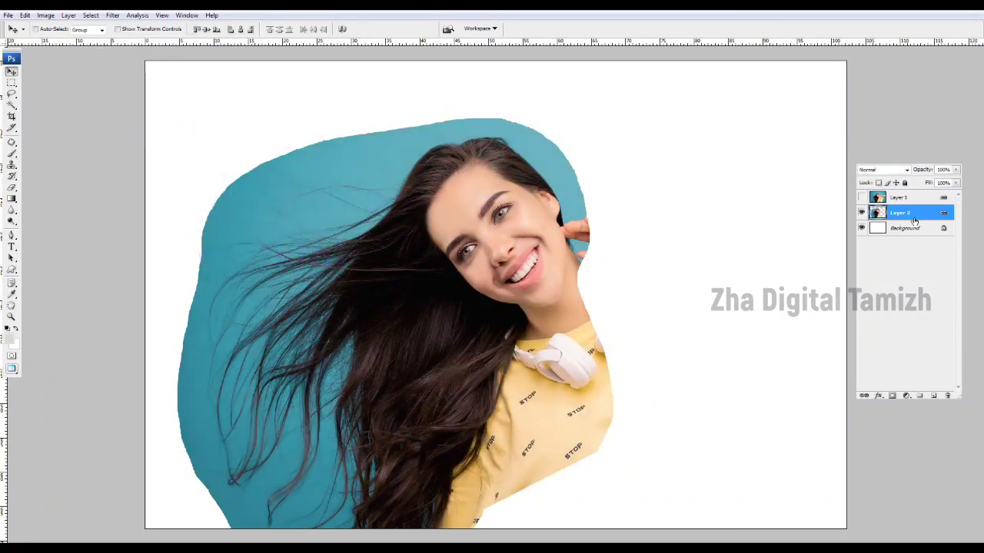
pyautogui.hotkey('ctrl', 'shift', 'u')
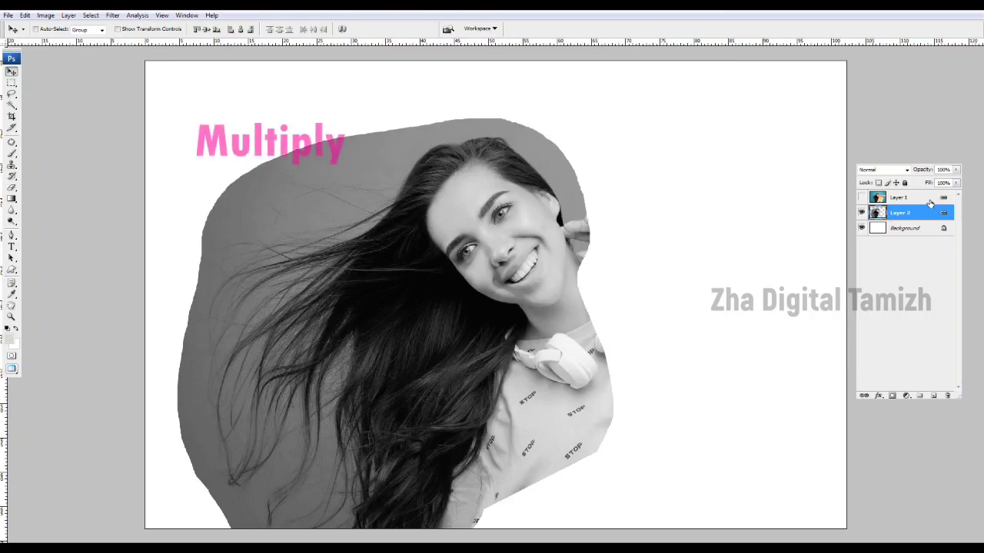
pyautogui.click(884, 169)
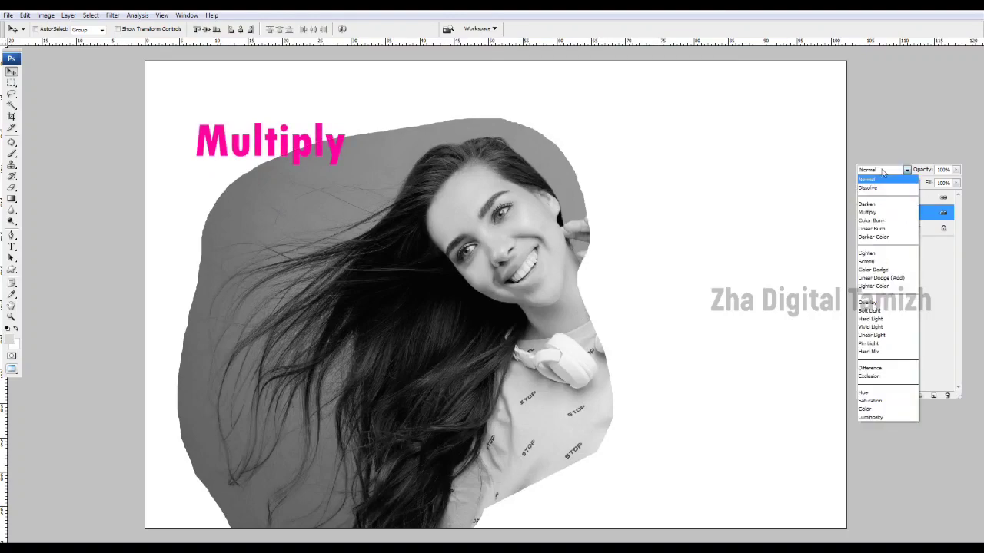
pyautogui.click(867, 213)
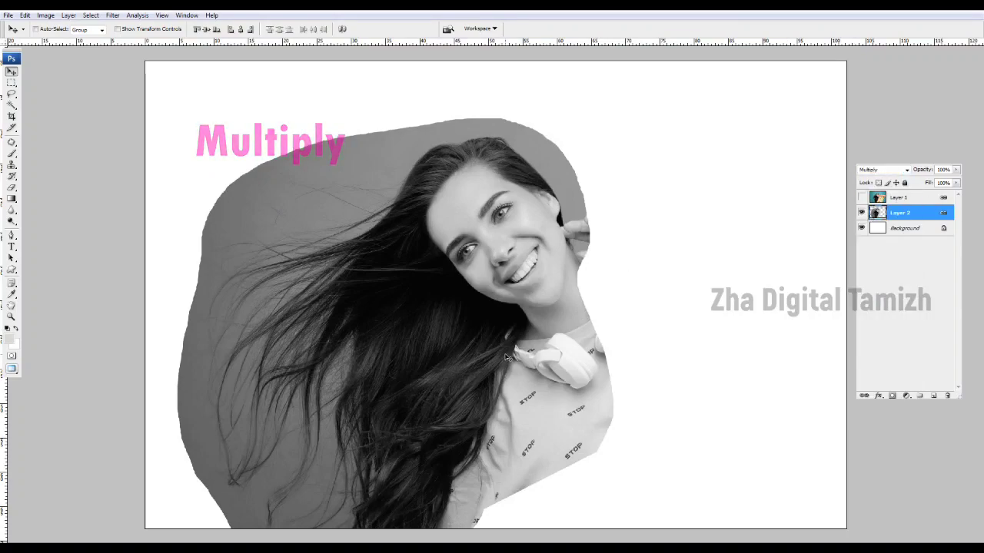
pyautogui.hotkey('ctrl', 'l')
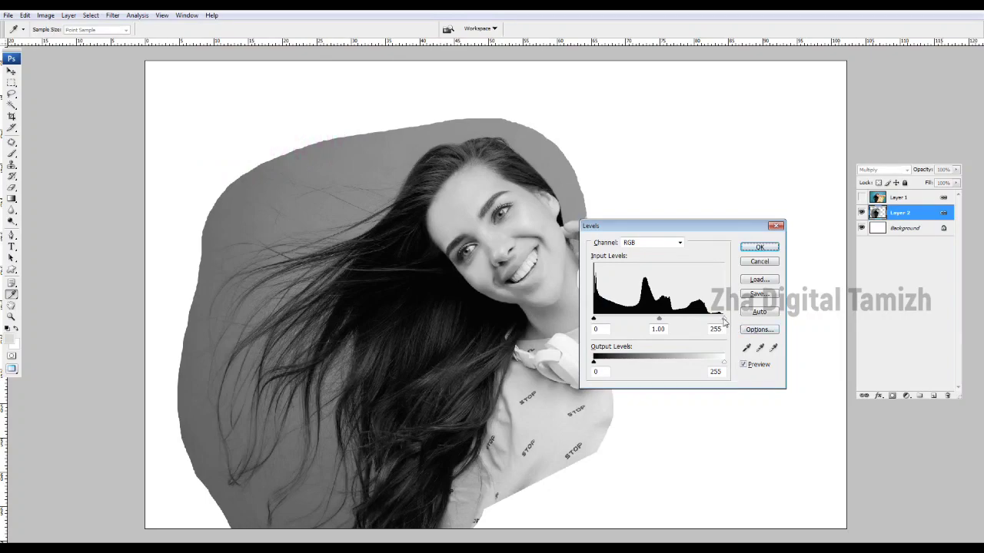
# Step: Trial a Levels white input of about 105 on Layer 2, inspect the hair, then undo it
pyautogui.moveTo(724, 318); pyautogui.dragTo(640, 334)
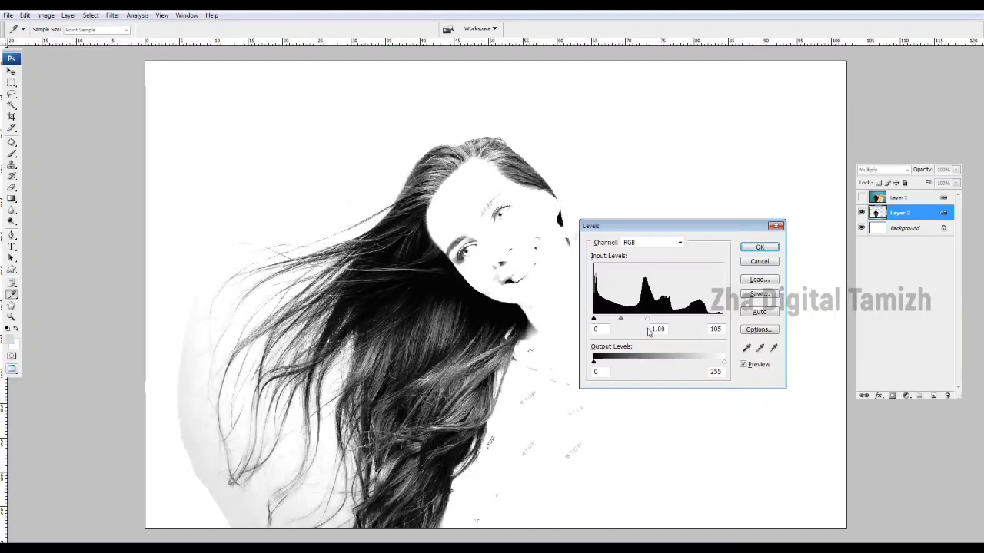
pyautogui.press('Return')
pyautogui.press('v')
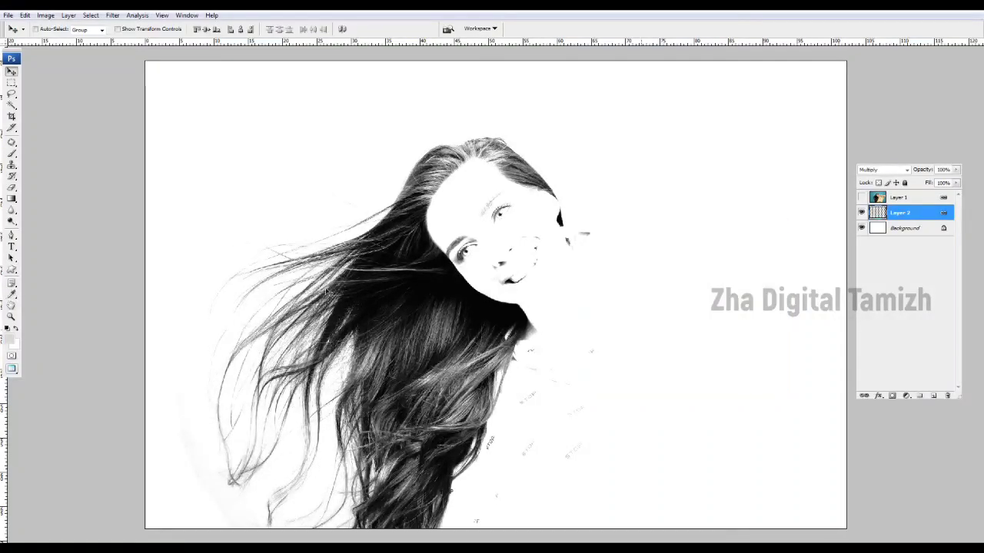
pyautogui.hotkey('ctrl', '+')
pyautogui.hotkey('ctrl', '+')
pyautogui.hotkey('ctrl', '-')
pyautogui.hotkey('ctrl', '-')
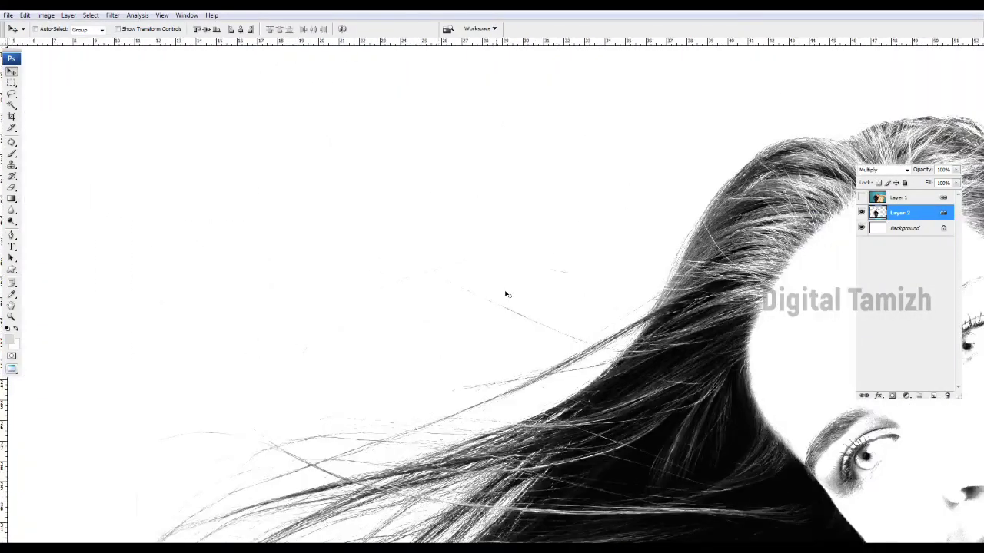
pyautogui.hotkey('ctrl', '0')
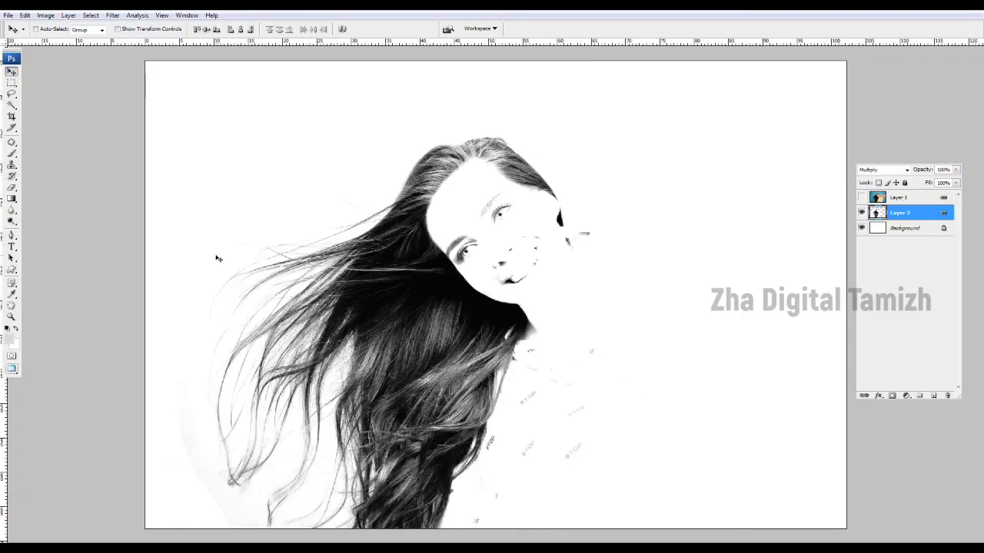
pyautogui.hotkey('ctrl', 'z')
# Step: Use the Levels white-point eyedropper on the grey backdrop to turn it white
pyautogui.hotkey('ctrl', 'l')
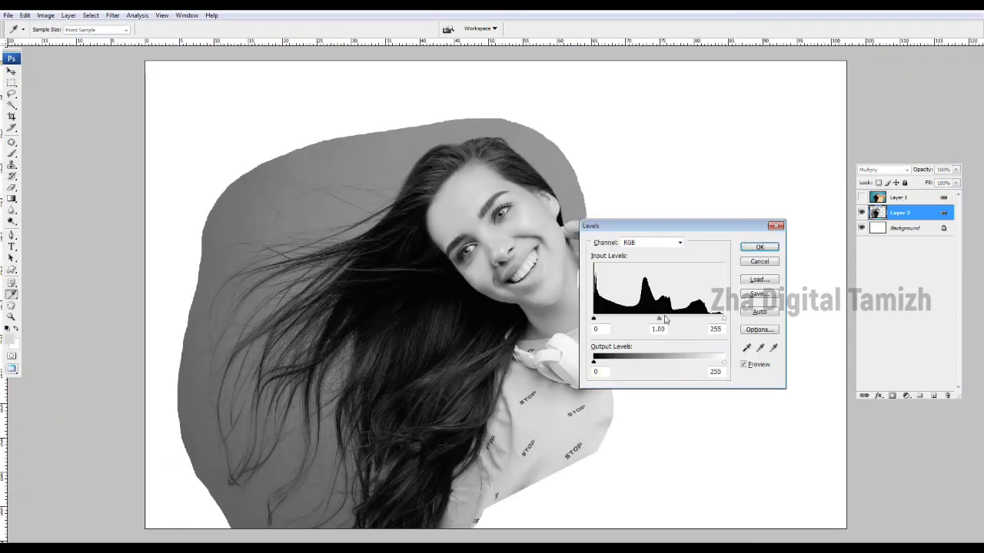
pyautogui.click(773, 348)
pyautogui.click(328, 158)
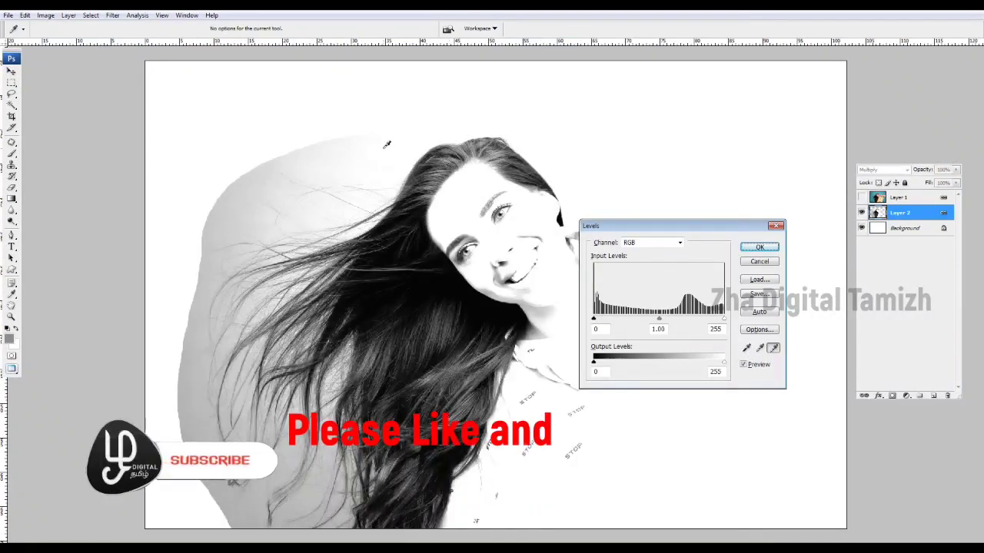
pyautogui.press('Return')
# Step: Lasso the leftover grey left of the hair, feather 5 px, whiten it with Levels, and show Layer 1
pyautogui.press('l')
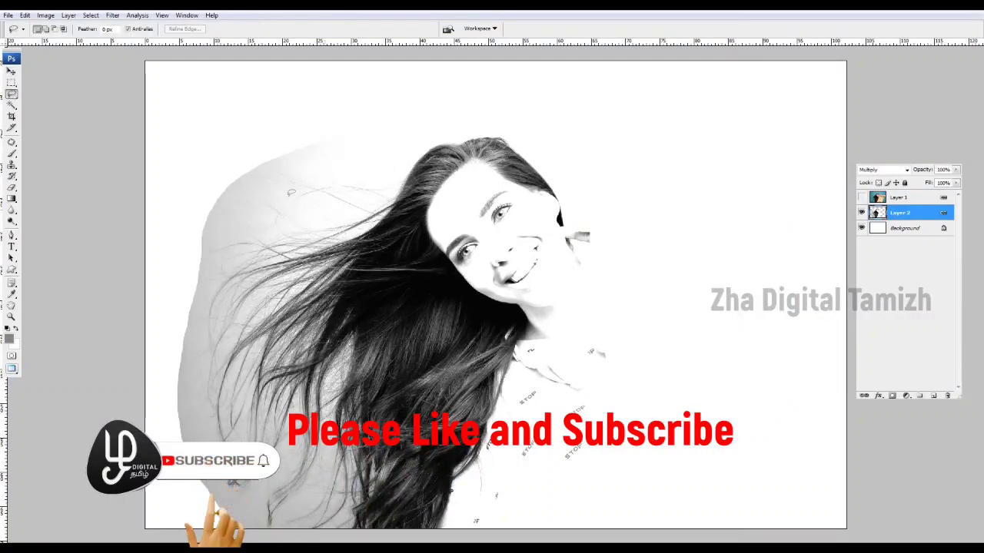
pyautogui.moveTo(148, 303)
pyautogui.mouseDown()
pyautogui.moveTo(376, 207)
pyautogui.moveTo(491, 526)
pyautogui.mouseUp()
pyautogui.rightClick(360, 300)
pyautogui.click(395, 345)
pyautogui.write('5')
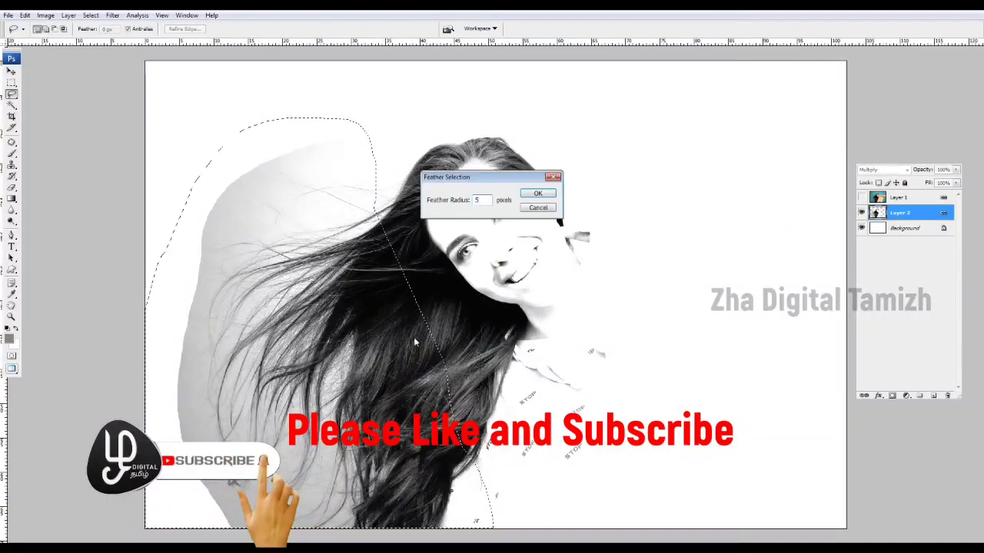
pyautogui.press('Return')
pyautogui.hotkey('ctrl', 'l')
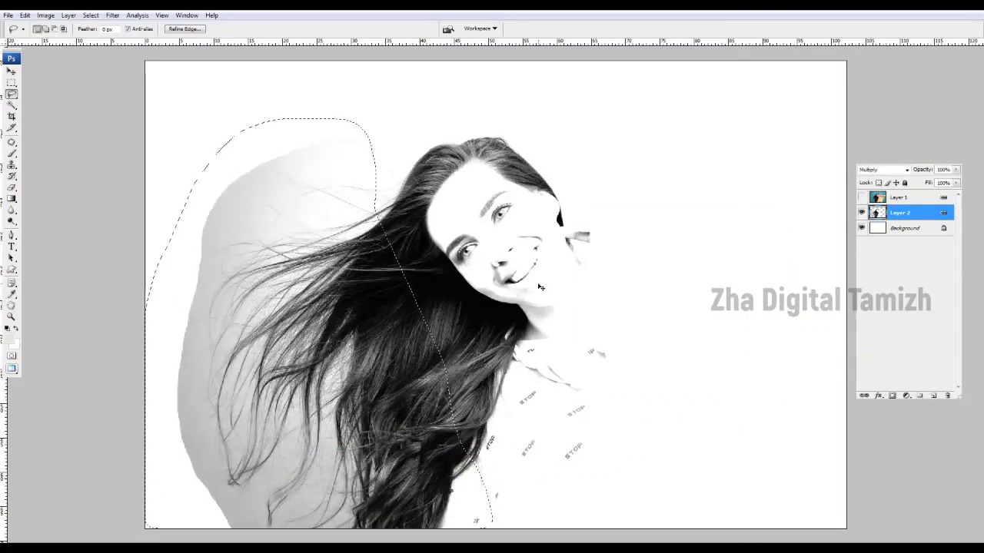
pyautogui.click(773, 348)
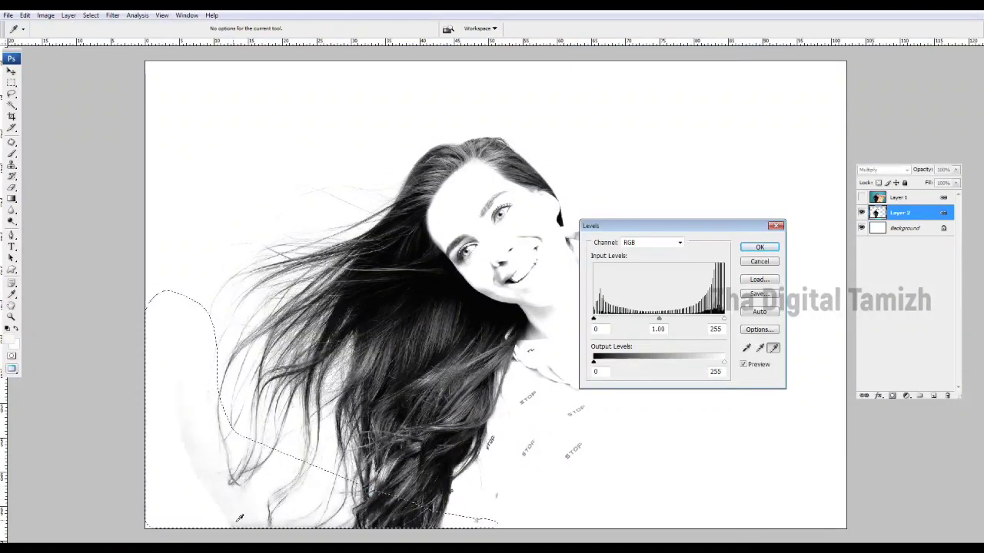
pyautogui.press('Return')
pyautogui.click(862, 198)
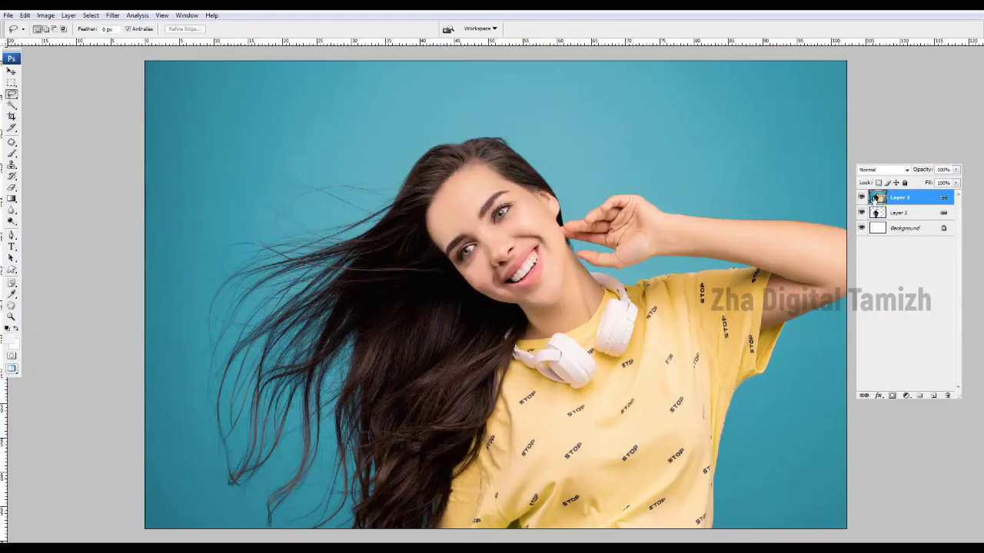
# Step: Select the teal backdrop, zoom into the head and trace a path along the woman's hair edge
pyautogui.press('w')
pyautogui.keyDown('shift'); pyautogui.click(189, 471); pyautogui.keyUp('shift')
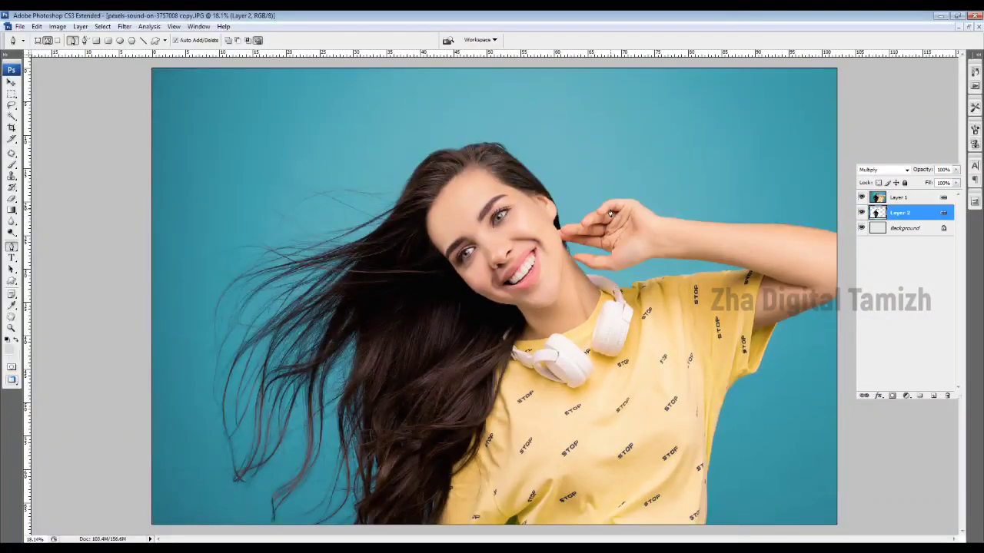
pyautogui.moveTo(627, 226); pyautogui.dragTo(627, 226)
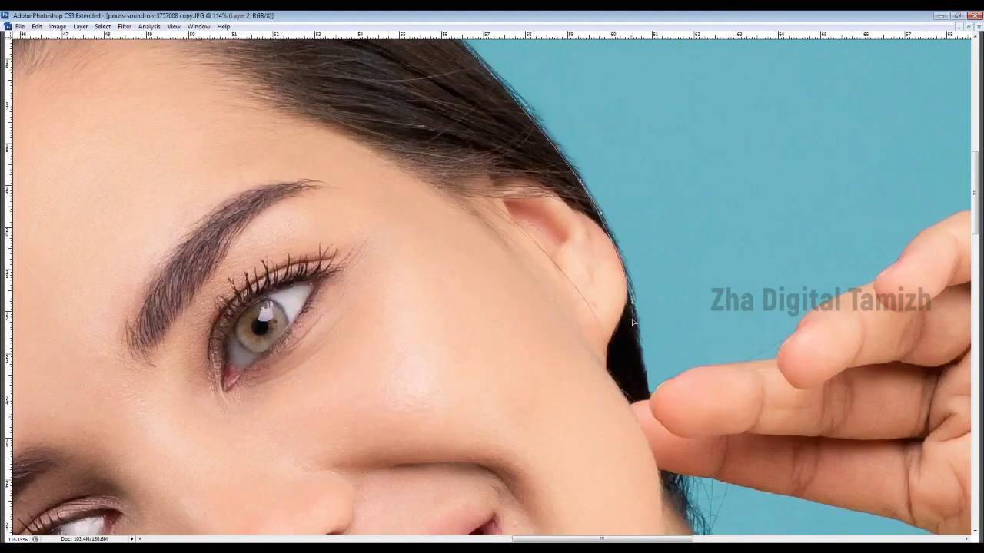
pyautogui.moveTo(506, 368); pyautogui.dragTo(550, 368)
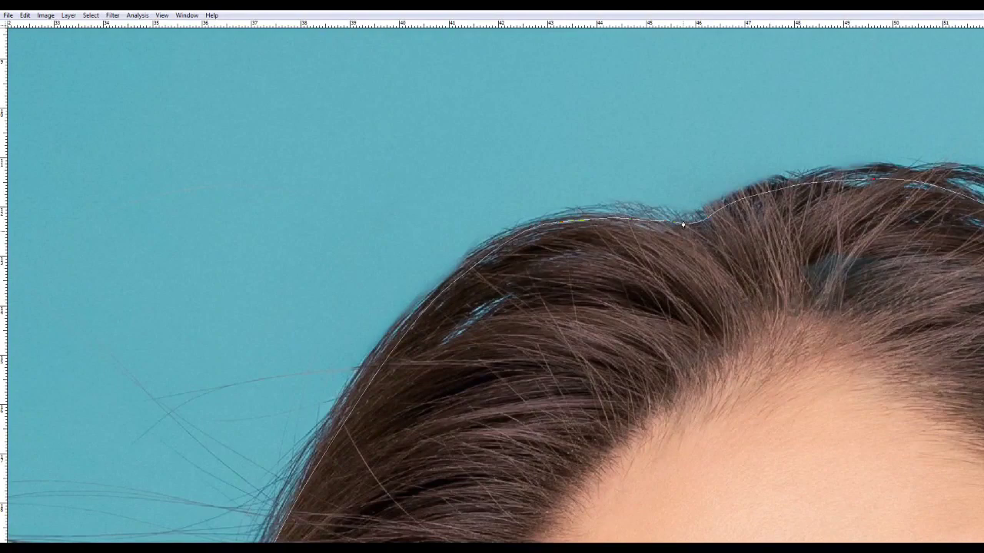
pyautogui.hotkey('ctrl', '0')
# Step: Load the outline as a feathered selection, invert it, and fill the backdrop with light grey
pyautogui.hotkey('ctrl', 'Return')
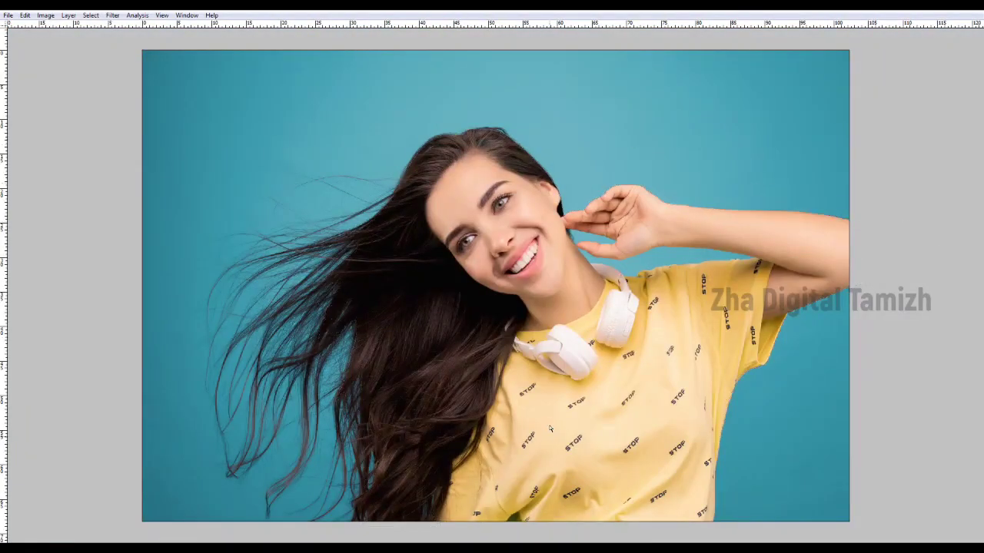
pyautogui.rightClick(439, 271)
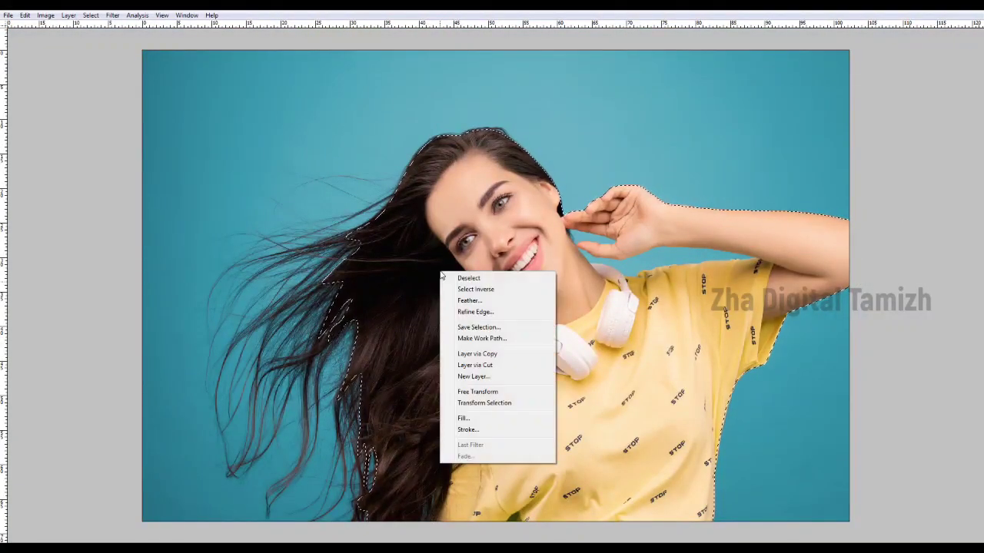
pyautogui.click(484, 302)
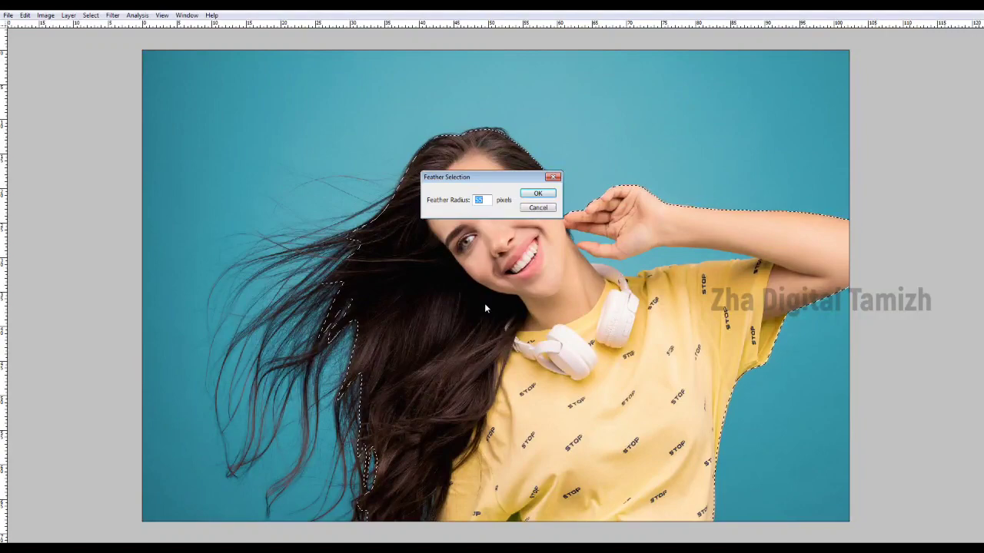
pyautogui.press('Return')
pyautogui.hotkey('ctrl', 'shift', 'i')
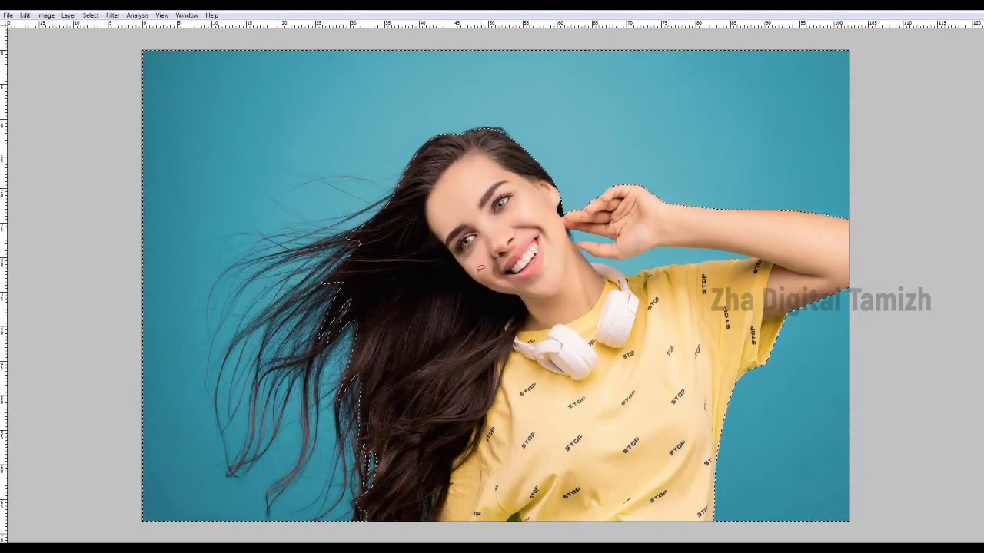
pyautogui.press('F7')
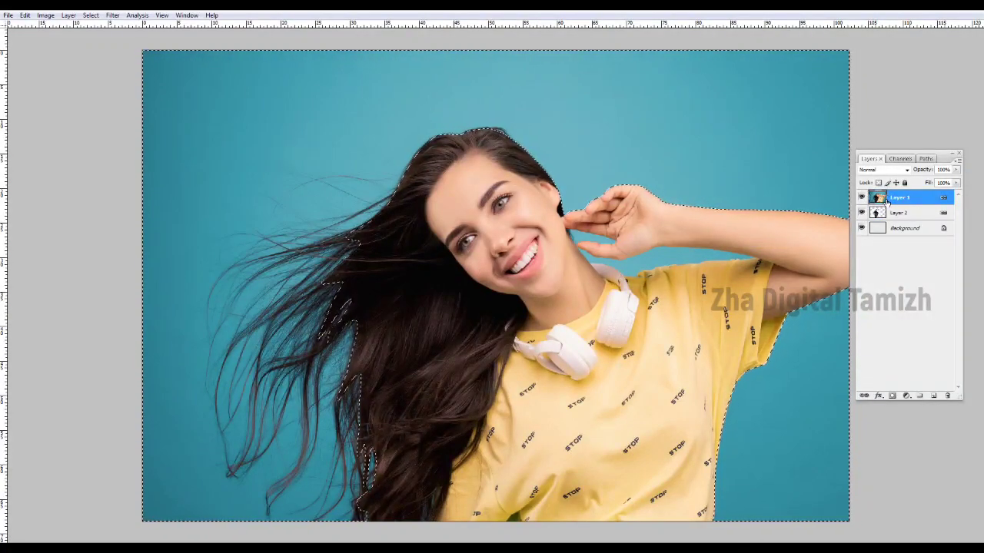
pyautogui.hotkey('alt', 'BackSpace')
pyautogui.hotkey('ctrl', 'd')
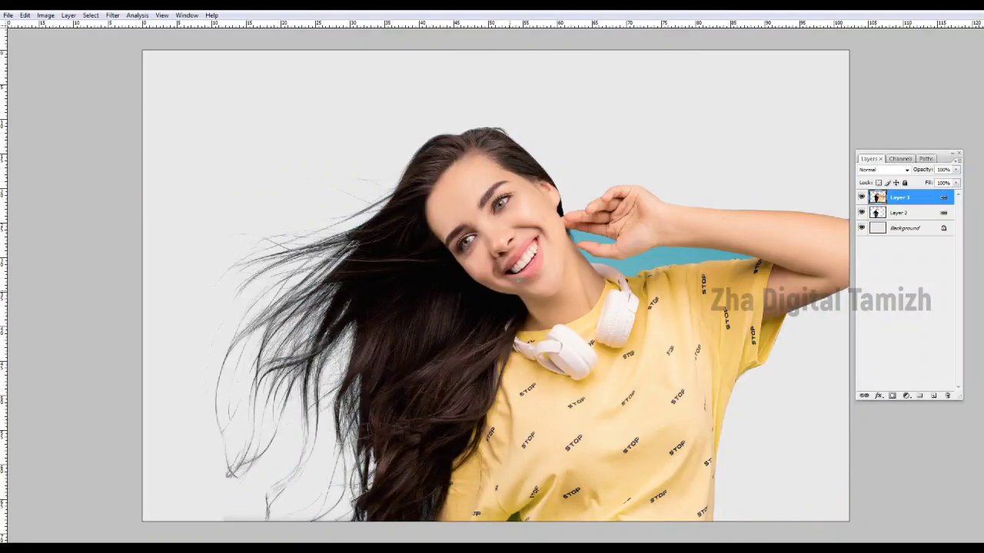
# Step: Restore the panels and size the Eraser to a 150 px brush at 42% opacity
pyautogui.keyDown('ctrl'); pyautogui.click(472, 424); pyautogui.keyUp('ctrl')
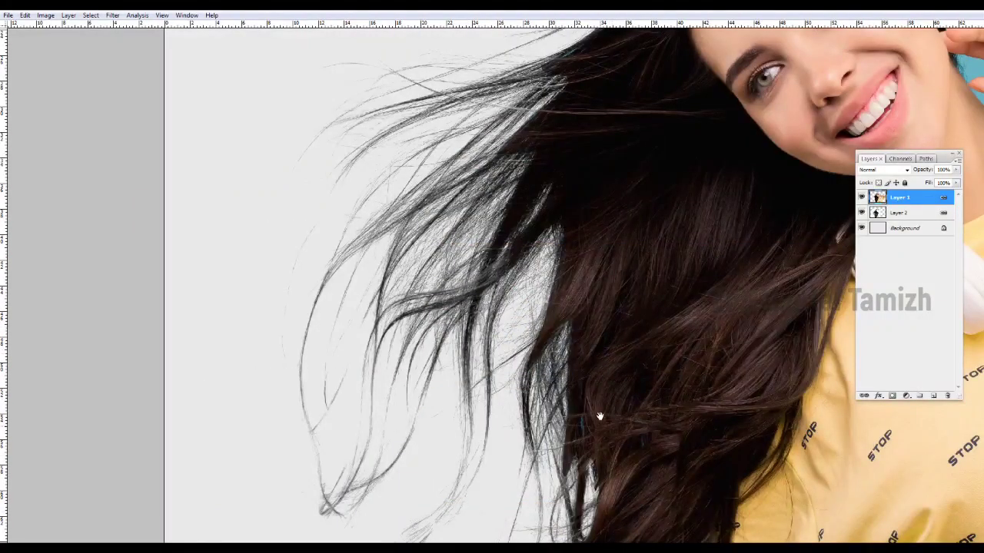
pyautogui.press('Tab')
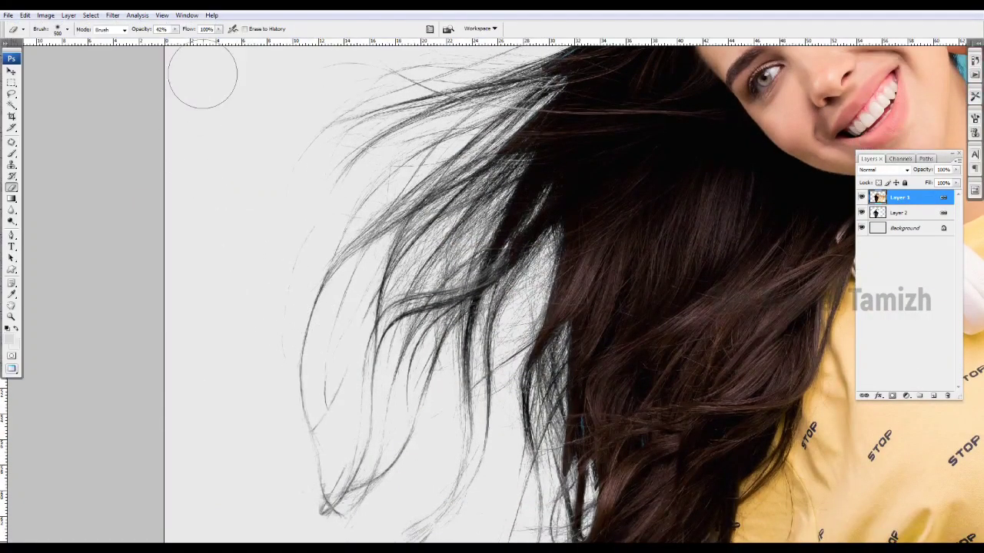
pyautogui.hotkey('ctrl', '-')
pyautogui.press('[')
pyautogui.press('[')
pyautogui.press('[')
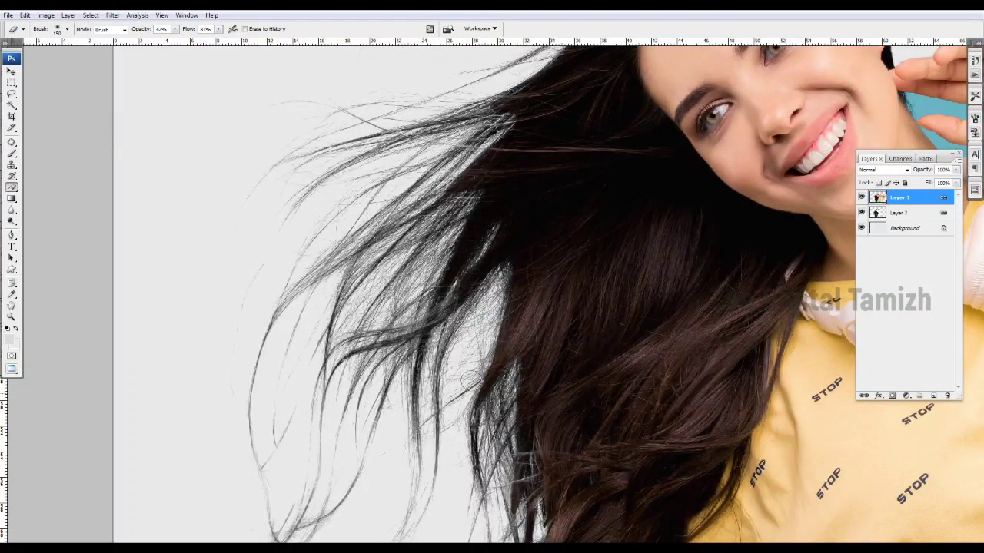
pyautogui.hotkey('ctrl', '-')
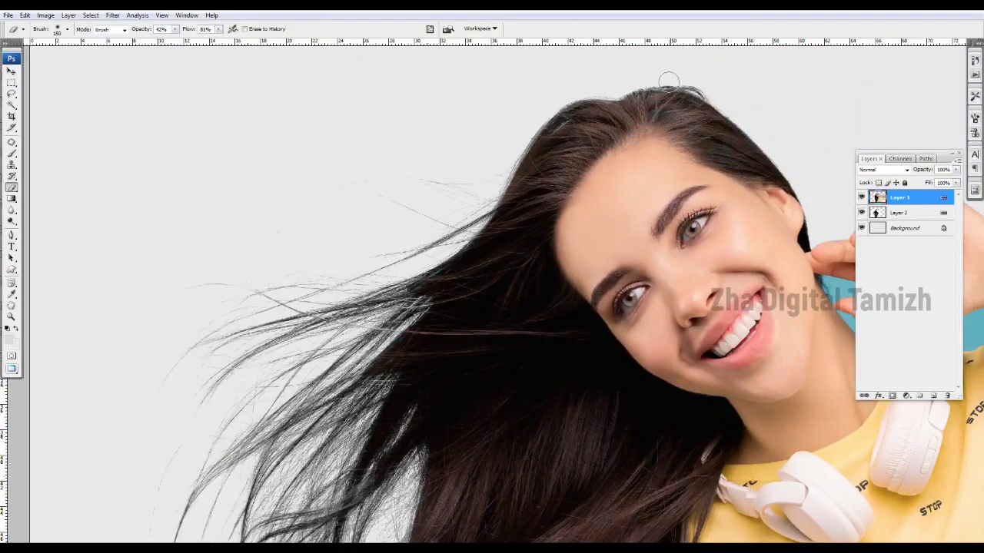
# Step: Magic-wand select the teal patch between the hand and shoulder and feather the selection
pyautogui.press('w')
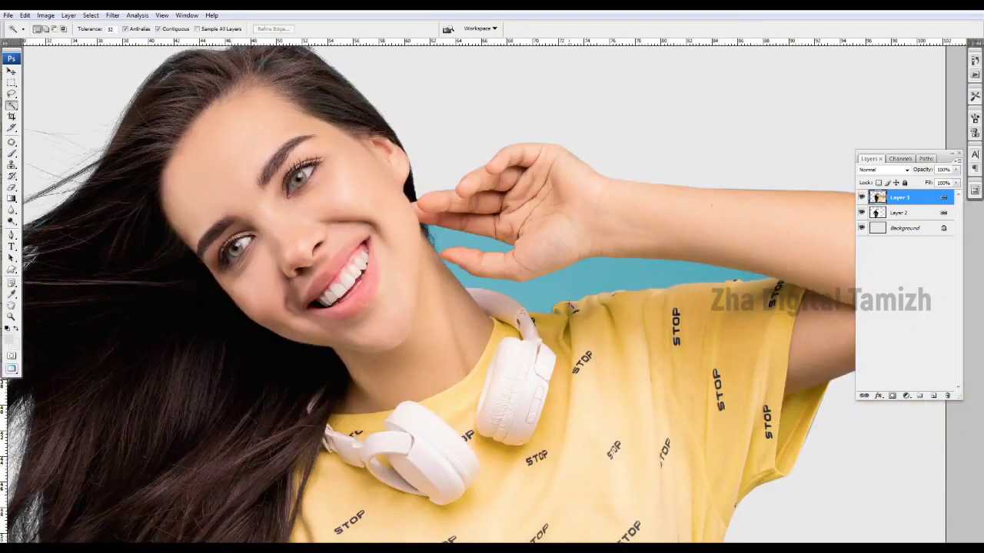
pyautogui.click(570, 299)
pyautogui.hotkey('ctrl', 'alt', 'd')
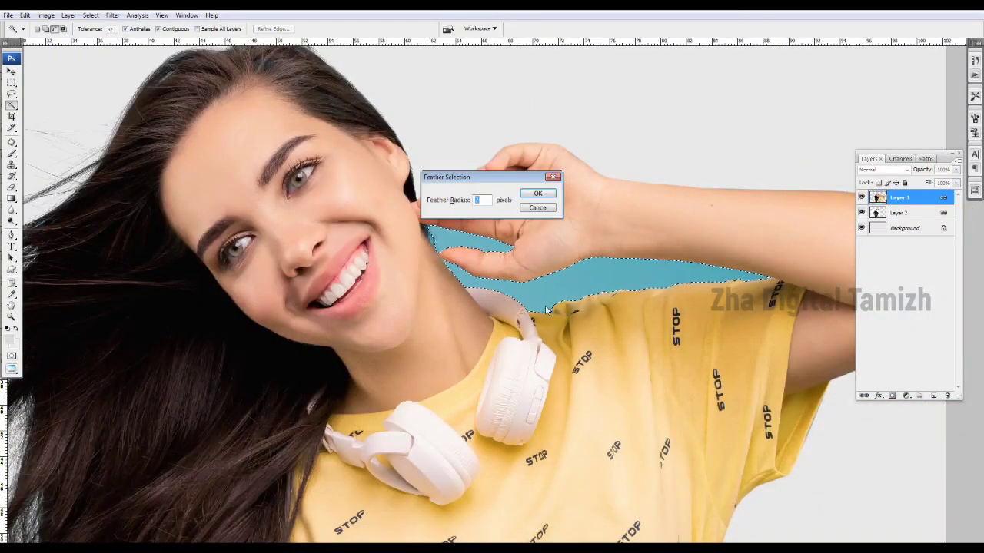
pyautogui.press('Return')
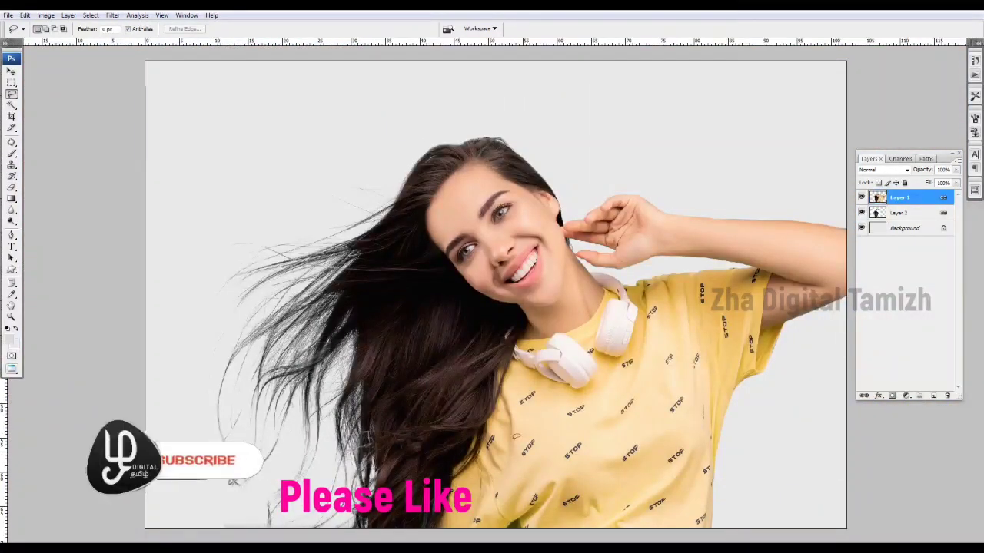